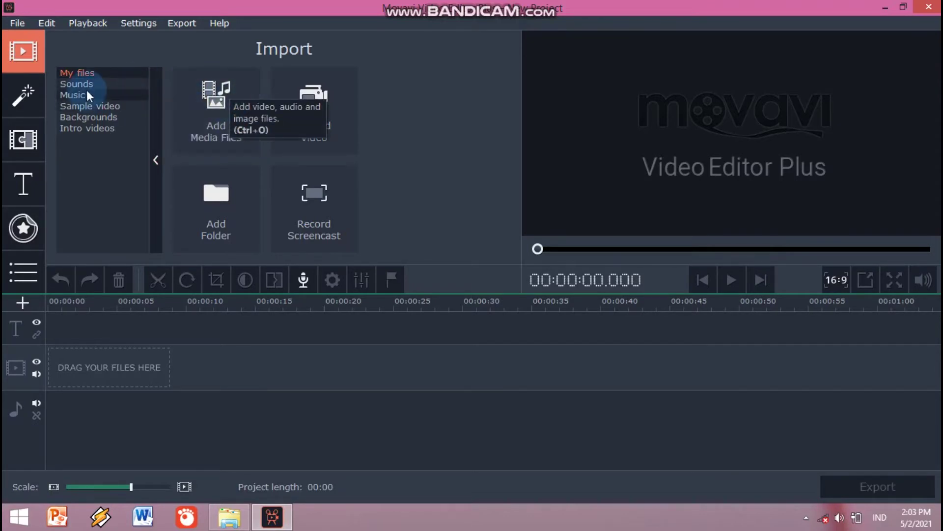
Step: Import the Intro Youtube video from the top level of drive D: into the project
{"action": "left_click", "coordinate": [205, 90]}
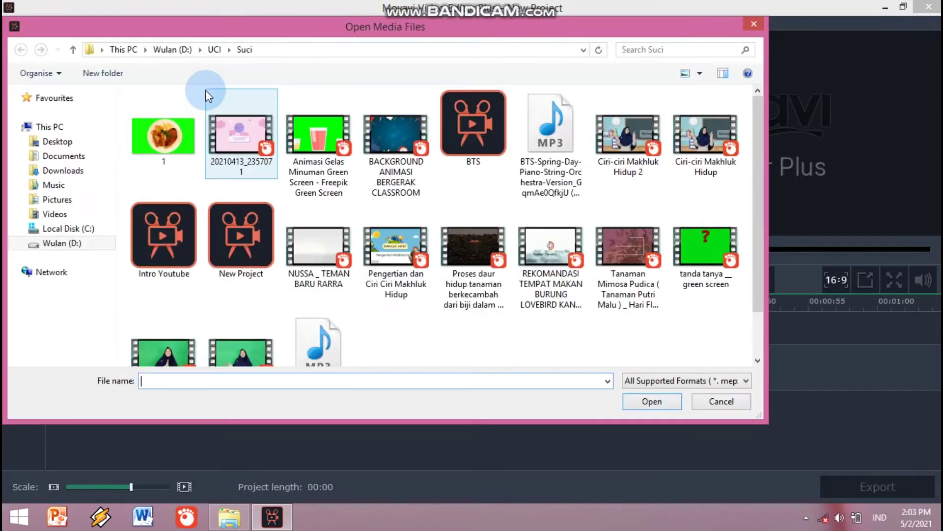
{"action": "left_click", "coordinate": [387, 322]}
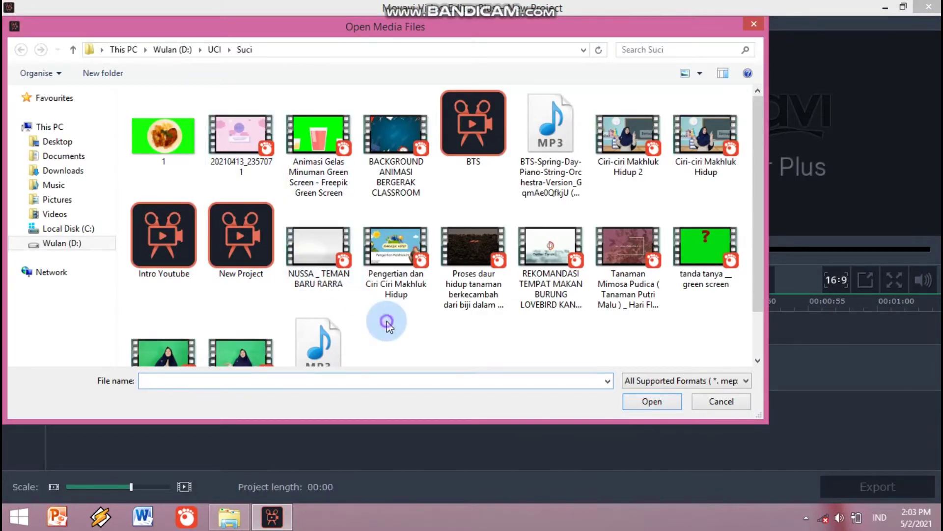
{"action": "scroll", "coordinate": [387, 319], "scroll_direction": "down", "scroll_amount": 2}
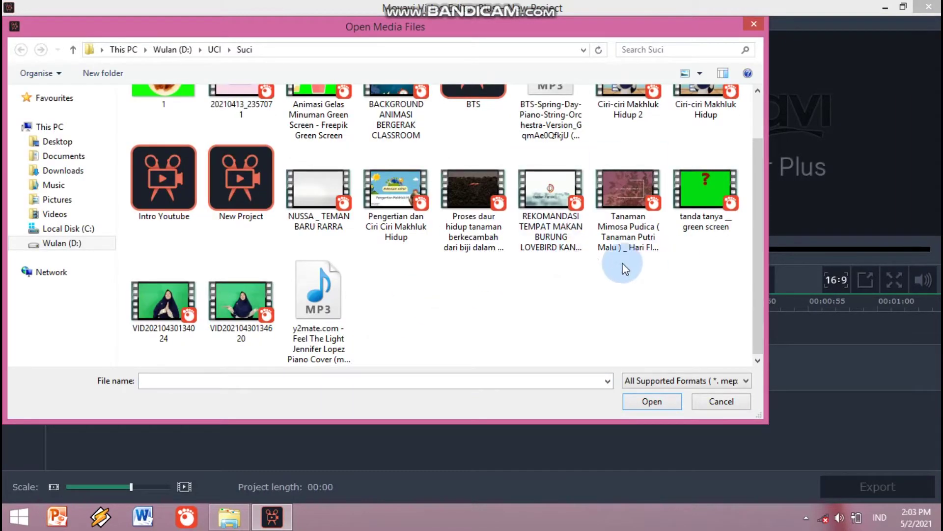
{"action": "scroll", "coordinate": [625, 269], "scroll_direction": "up", "scroll_amount": 2}
{"action": "scroll", "coordinate": [594, 268], "scroll_direction": "down", "scroll_amount": 2}
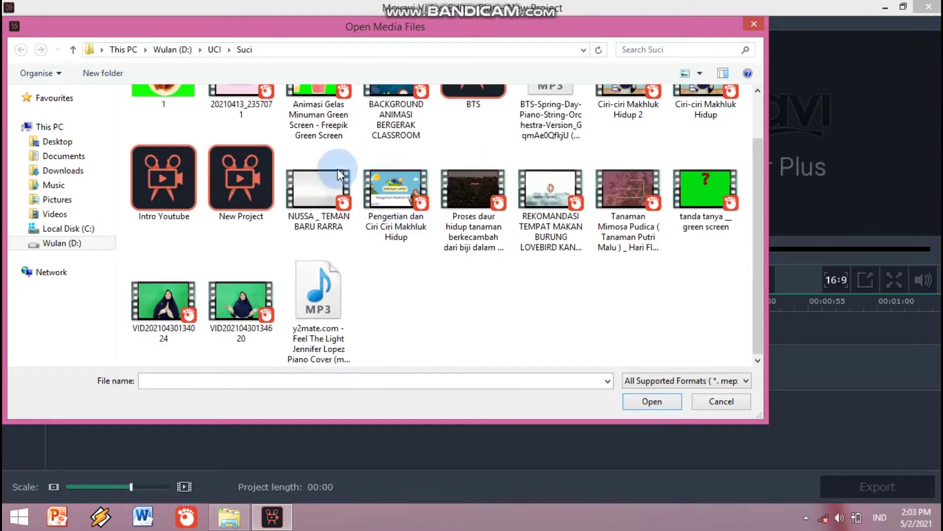
{"action": "scroll", "coordinate": [246, 100], "scroll_direction": "up", "scroll_amount": 2}
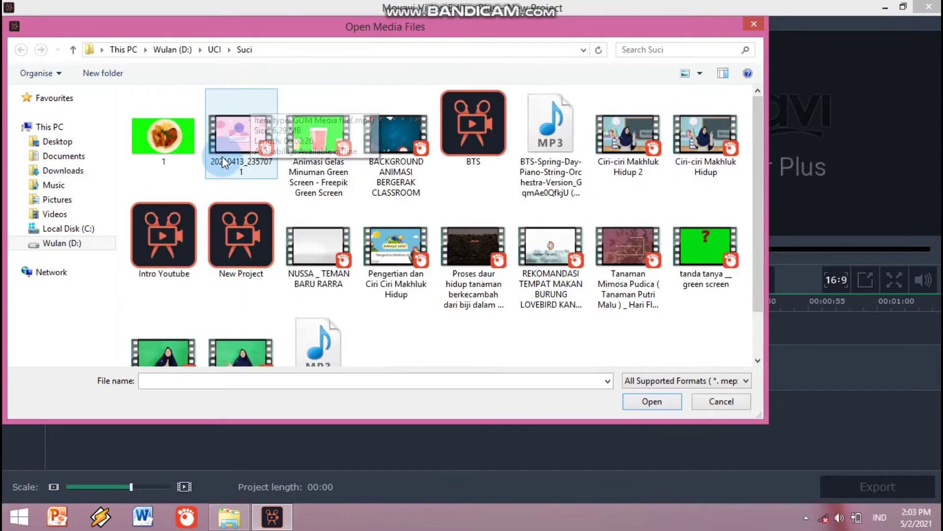
{"action": "left_click", "coordinate": [212, 49]}
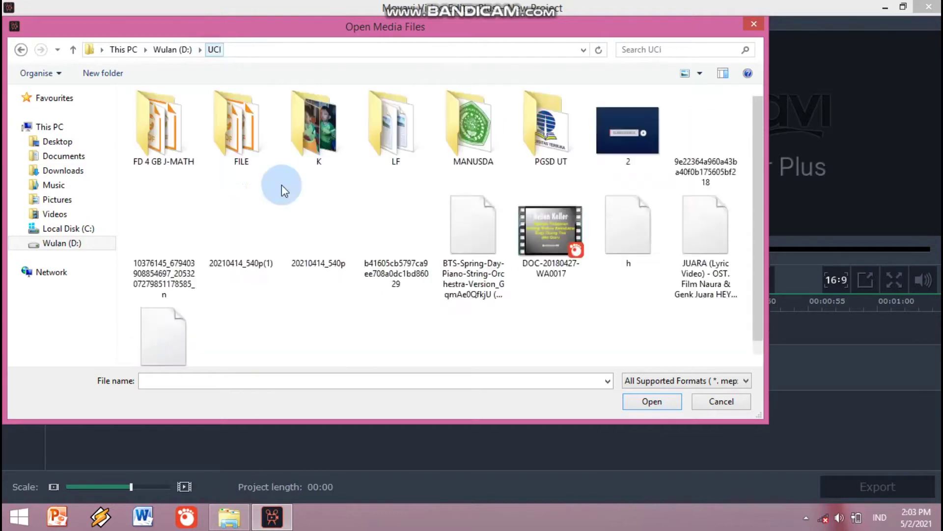
{"action": "left_click", "coordinate": [172, 55]}
{"action": "scroll", "coordinate": [231, 211], "scroll_direction": "down", "scroll_amount": 2}
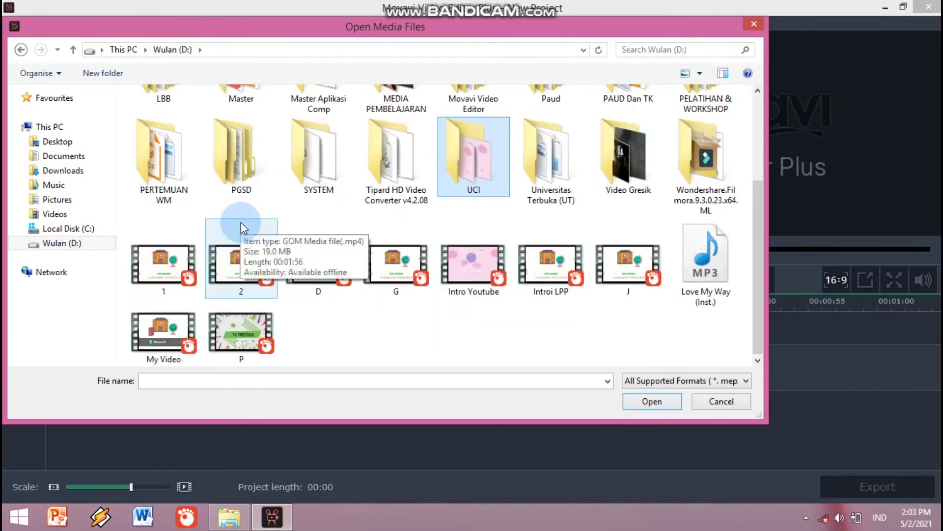
{"action": "left_click", "coordinate": [450, 258]}
{"action": "left_click", "coordinate": [648, 402]}
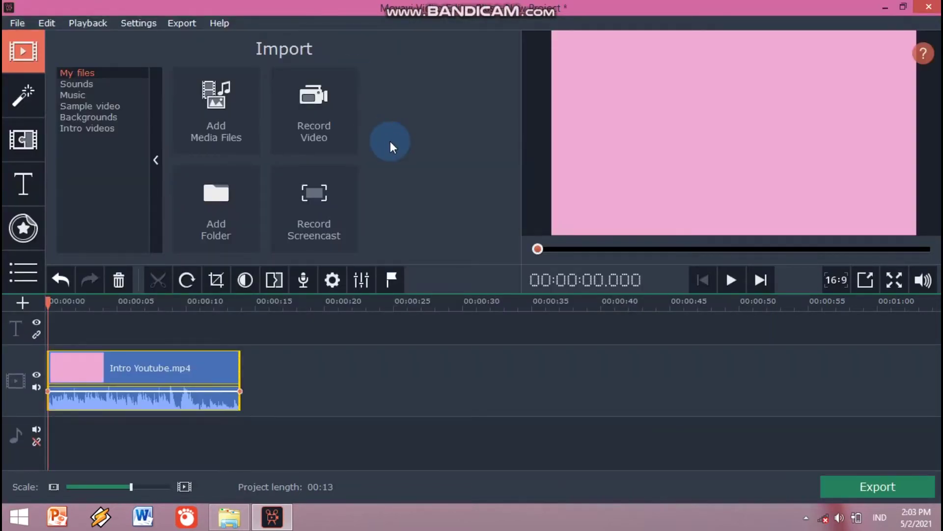
Step: Split the Intro Youtube clip at 00:00:11.100 on the timeline and delete the part after the cut
{"action": "left_click", "coordinate": [302, 360]}
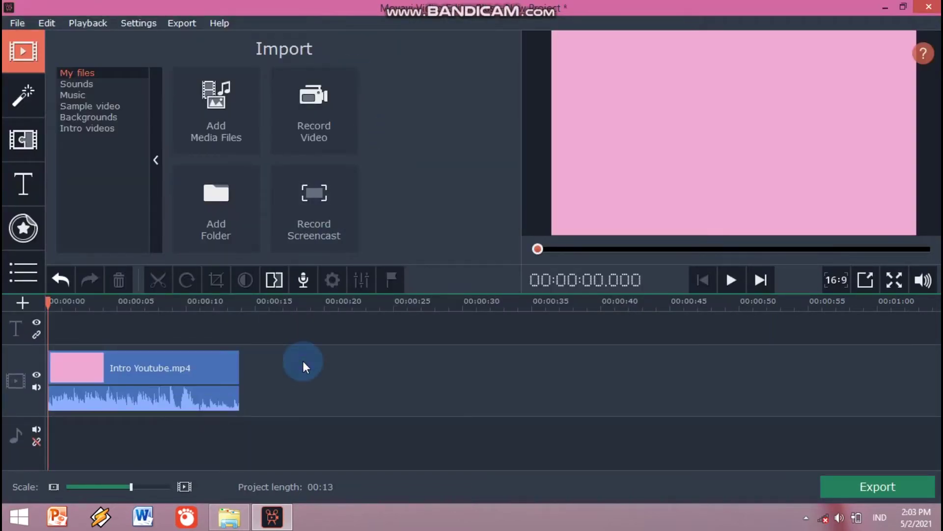
{"action": "left_click", "coordinate": [182, 367]}
{"action": "left_click", "coordinate": [199, 366]}
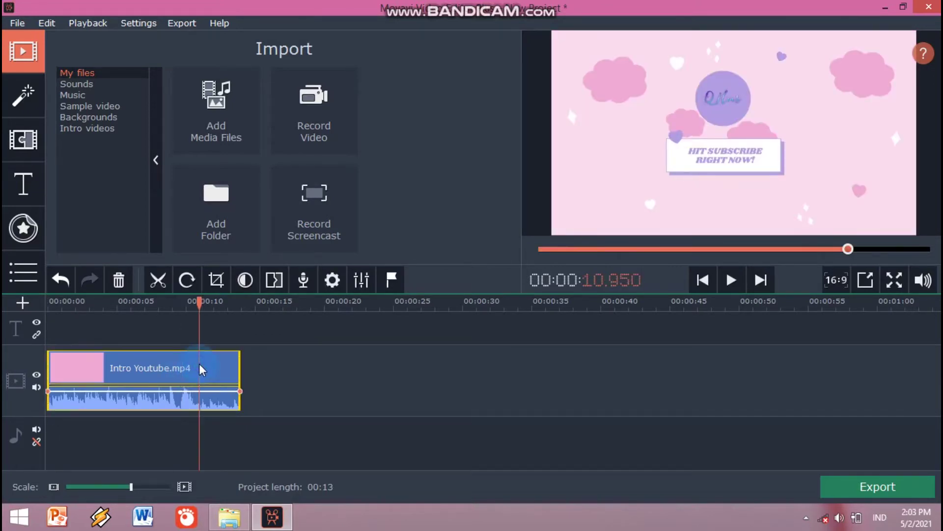
{"action": "left_click", "coordinate": [201, 366]}
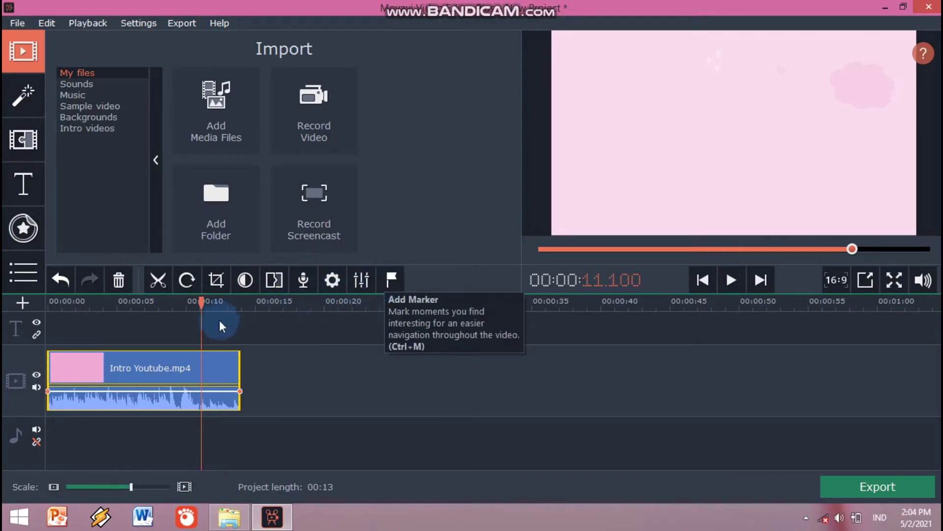
{"action": "left_click", "coordinate": [157, 280]}
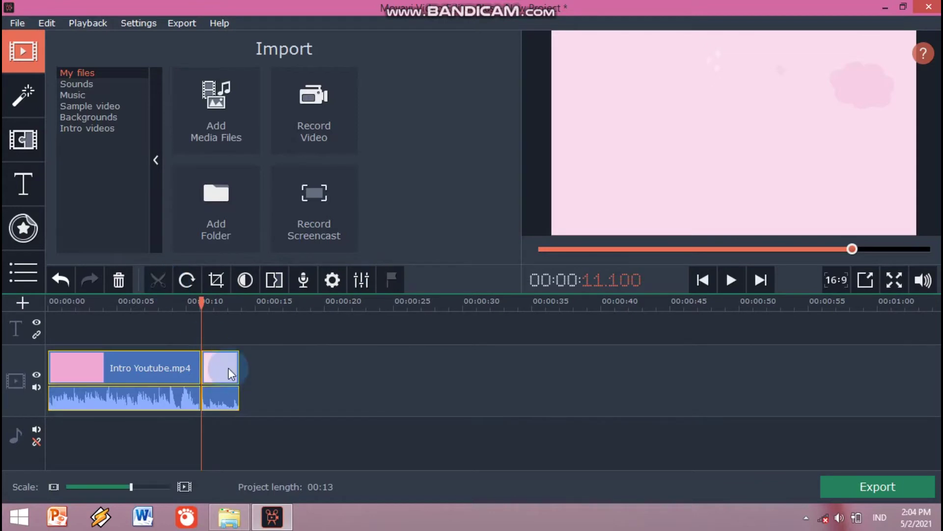
{"action": "left_click", "coordinate": [213, 367]}
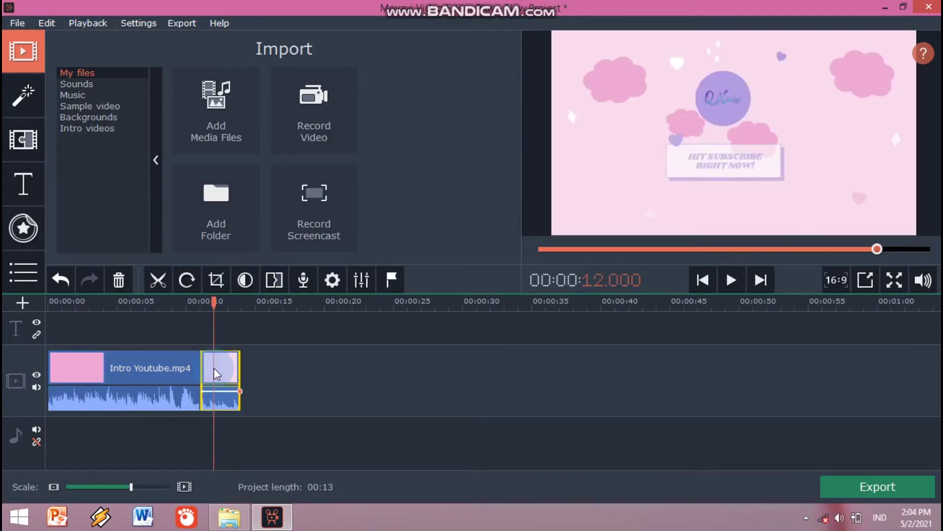
{"action": "key", "text": "Delete"}
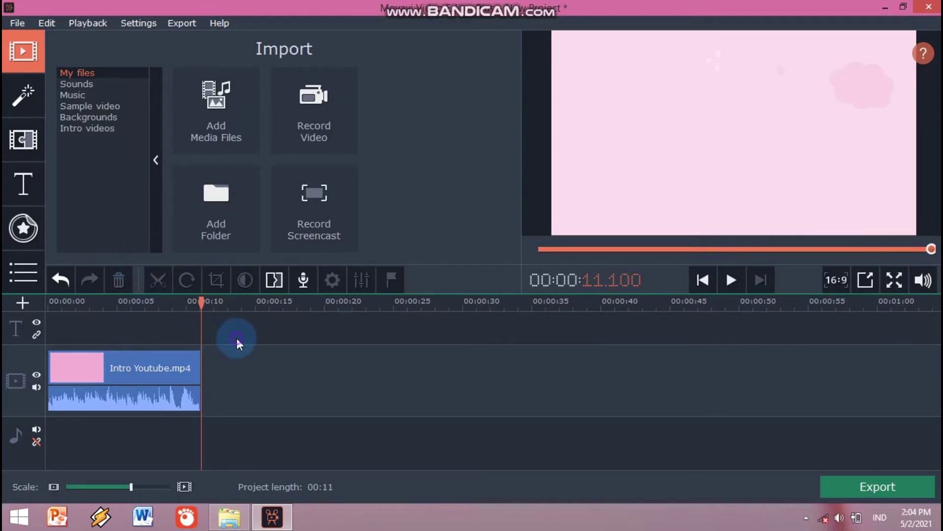
Step: Start adding more media files and open the K folder inside UCI on drive D:
{"action": "left_click", "coordinate": [234, 123]}
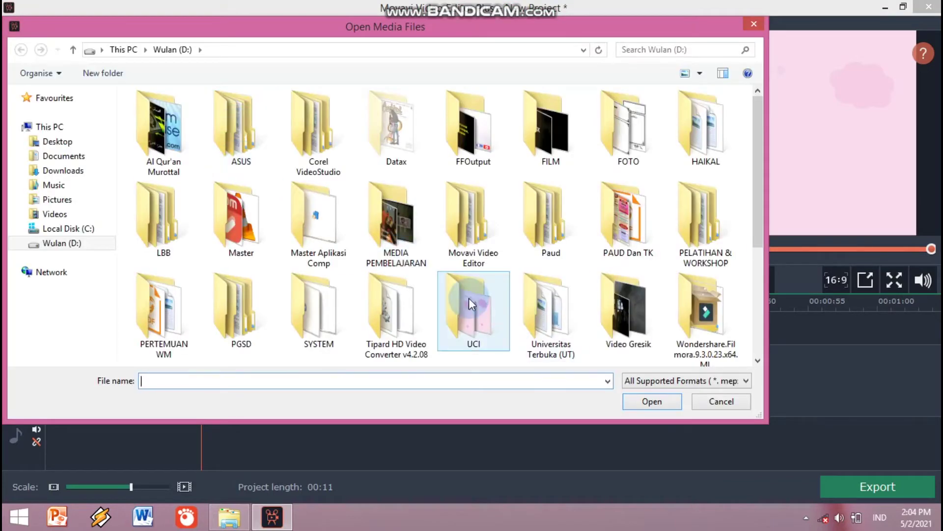
{"action": "double_click", "coordinate": [469, 298]}
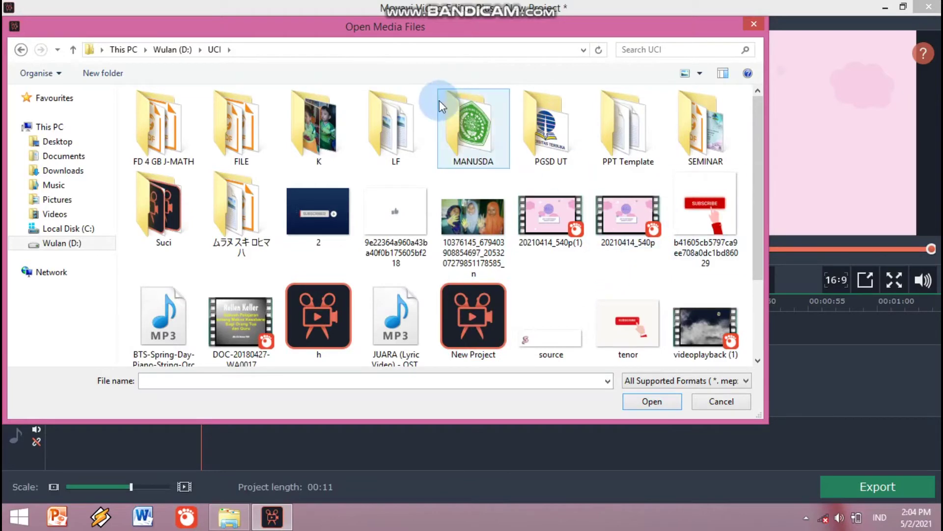
{"action": "double_click", "coordinate": [143, 193]}
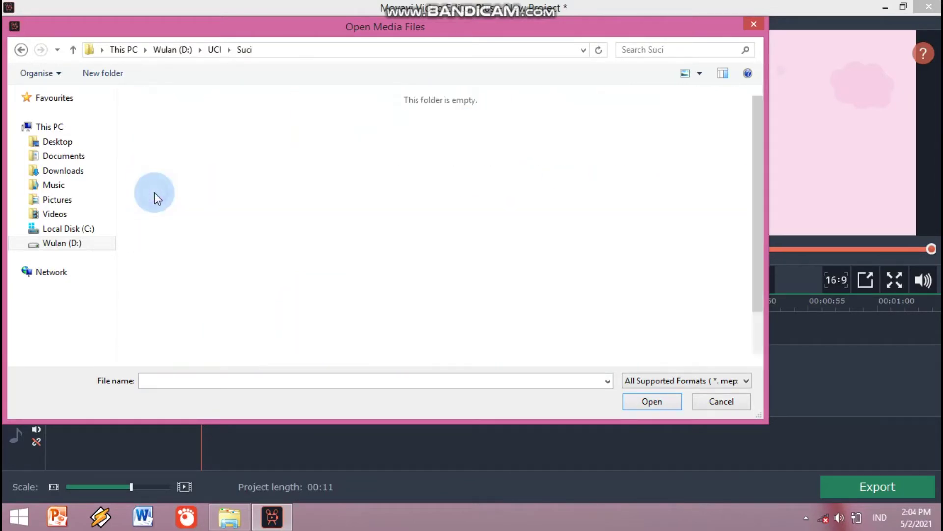
{"action": "left_click", "coordinate": [215, 51]}
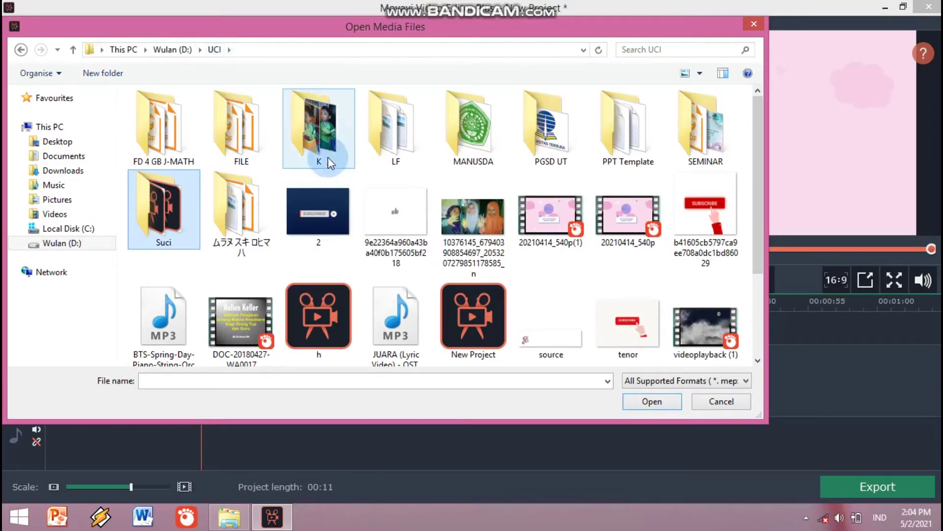
{"action": "double_click", "coordinate": [321, 129]}
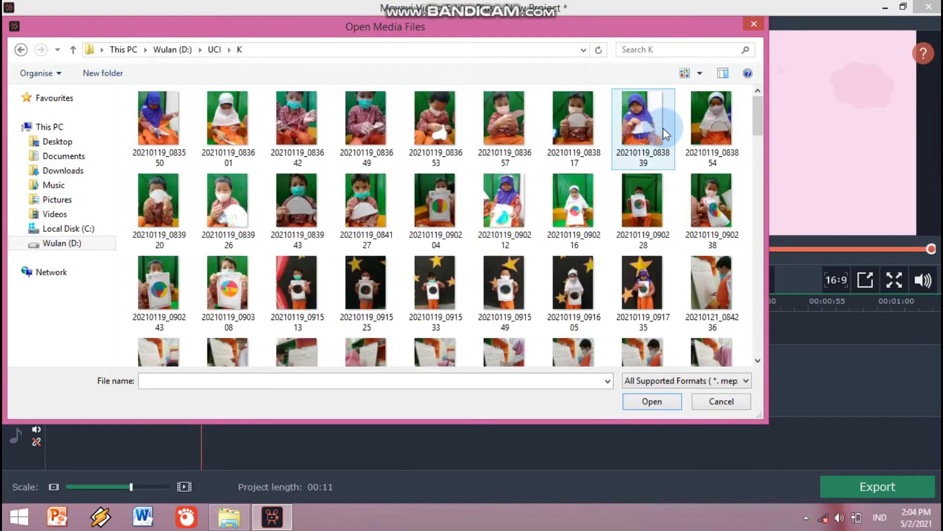
Step: Look through the photos and videos in the K folder for material to import
{"action": "scroll", "coordinate": [639, 142], "scroll_direction": "down", "scroll_amount": 6}
{"action": "scroll", "coordinate": [662, 146], "scroll_direction": "down", "scroll_amount": 15}
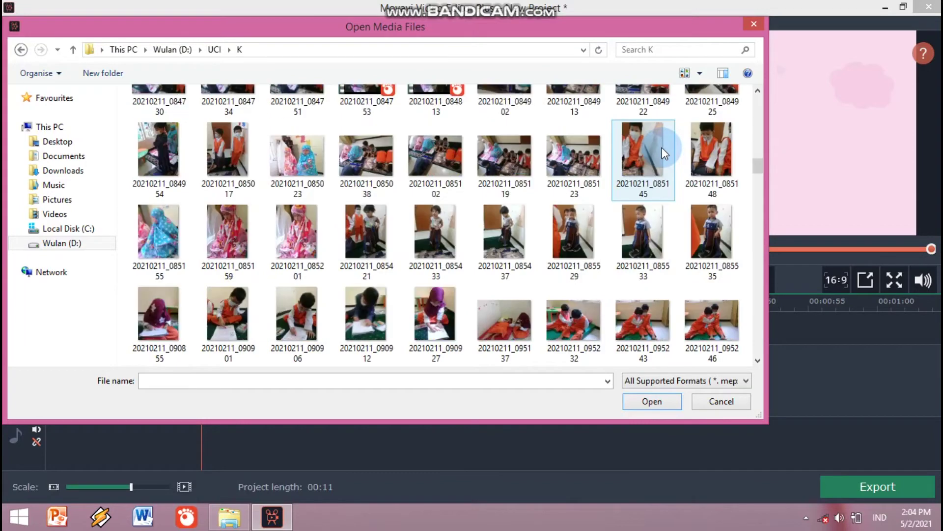
{"action": "scroll", "coordinate": [662, 148], "scroll_direction": "up", "scroll_amount": 8}
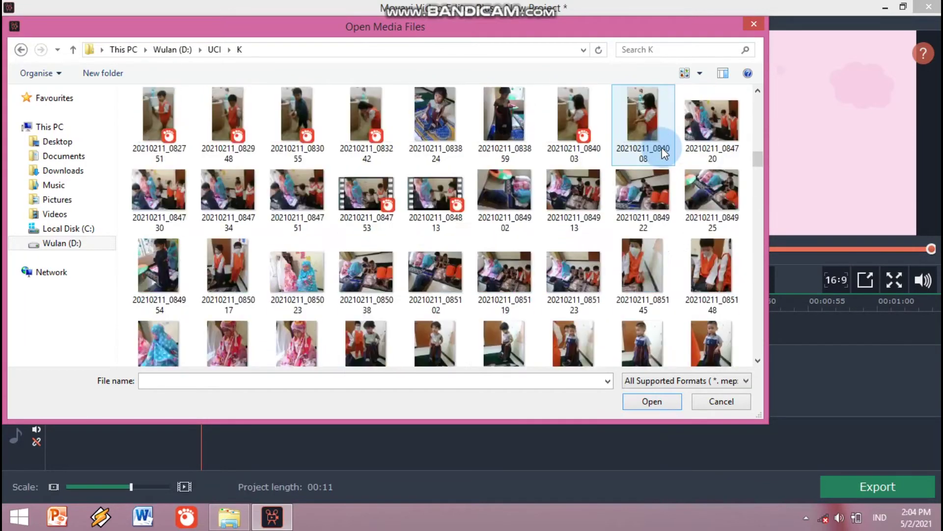
{"action": "scroll", "coordinate": [662, 148], "scroll_direction": "down", "scroll_amount": 8}
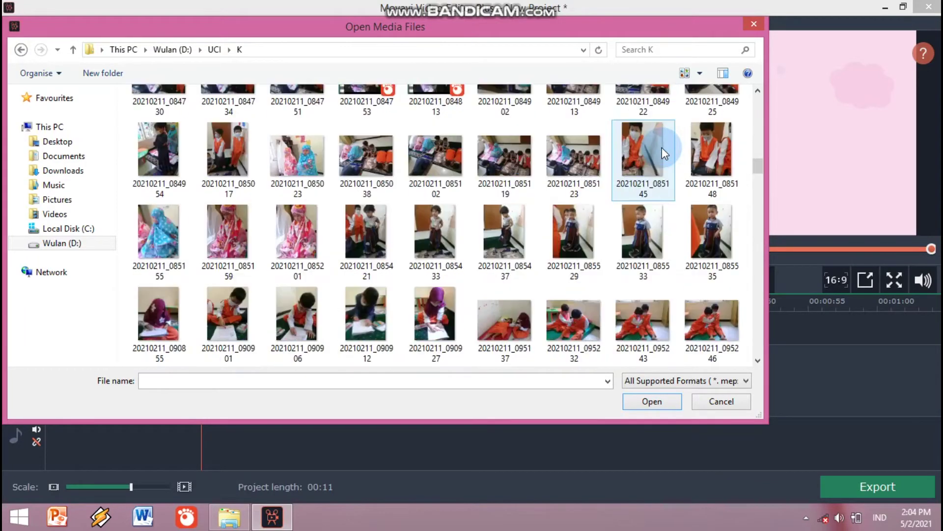
{"action": "scroll", "coordinate": [662, 148], "scroll_direction": "down", "scroll_amount": 6}
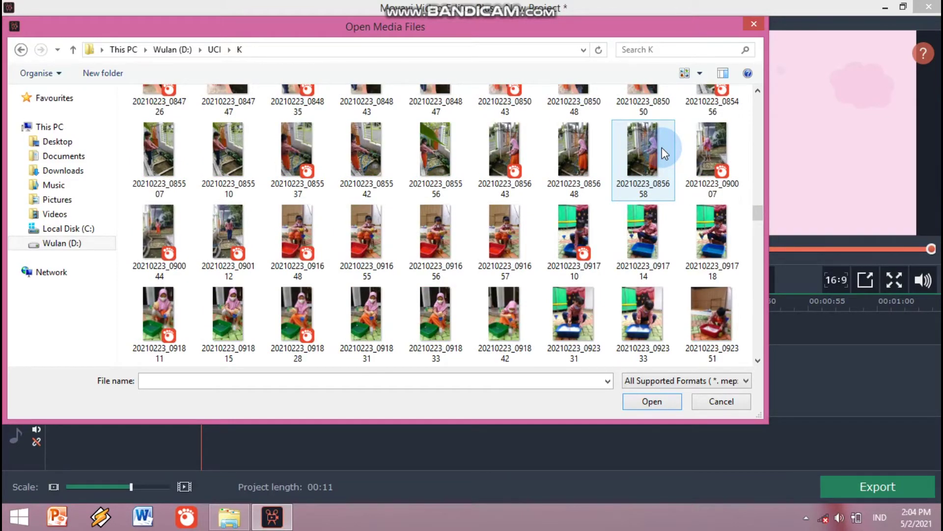
{"action": "scroll", "coordinate": [662, 147], "scroll_direction": "down", "scroll_amount": 3}
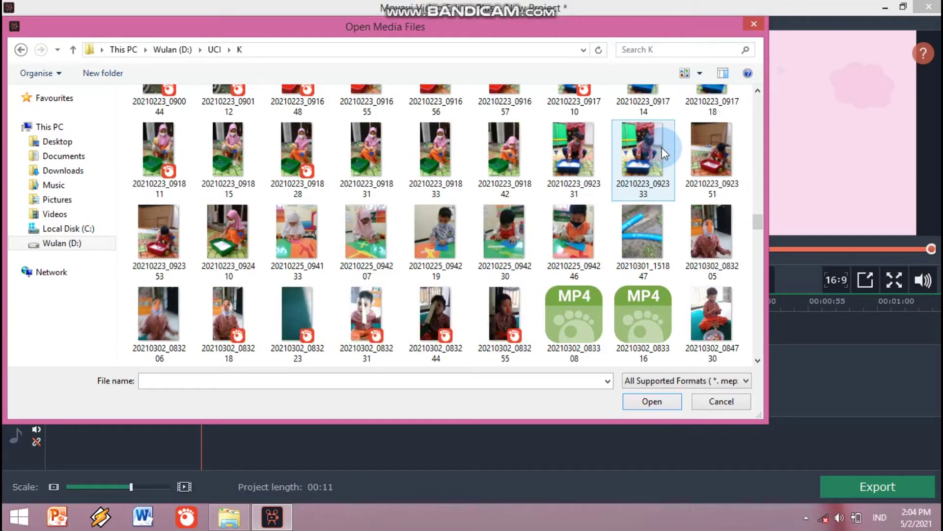
{"action": "scroll", "coordinate": [662, 147], "scroll_direction": "down", "scroll_amount": 6}
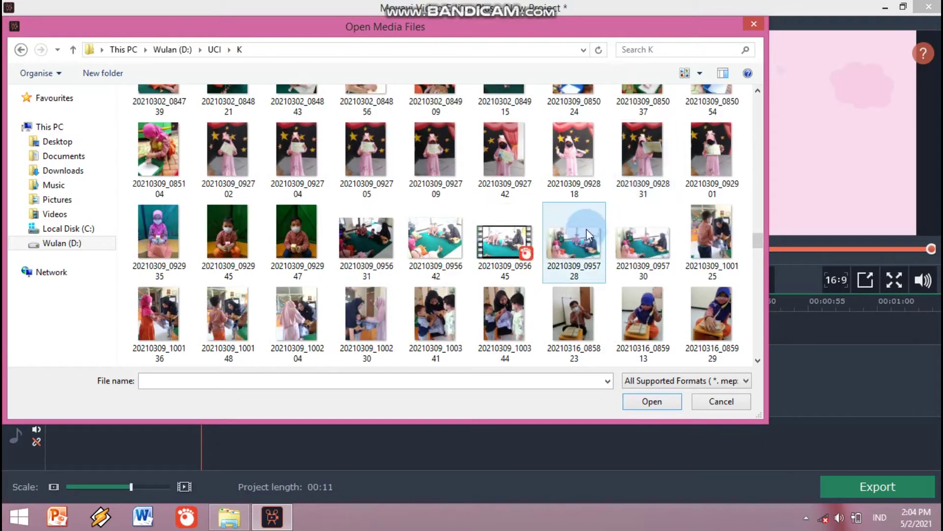
{"action": "scroll", "coordinate": [588, 236], "scroll_direction": "down", "scroll_amount": 10}
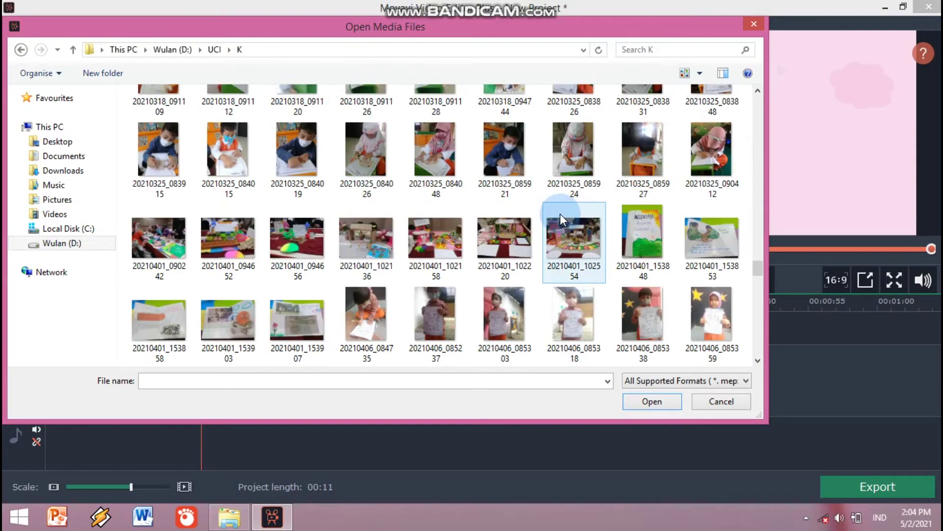
{"action": "scroll", "coordinate": [560, 214], "scroll_direction": "down", "scroll_amount": 3}
{"action": "scroll", "coordinate": [560, 214], "scroll_direction": "down", "scroll_amount": 3}
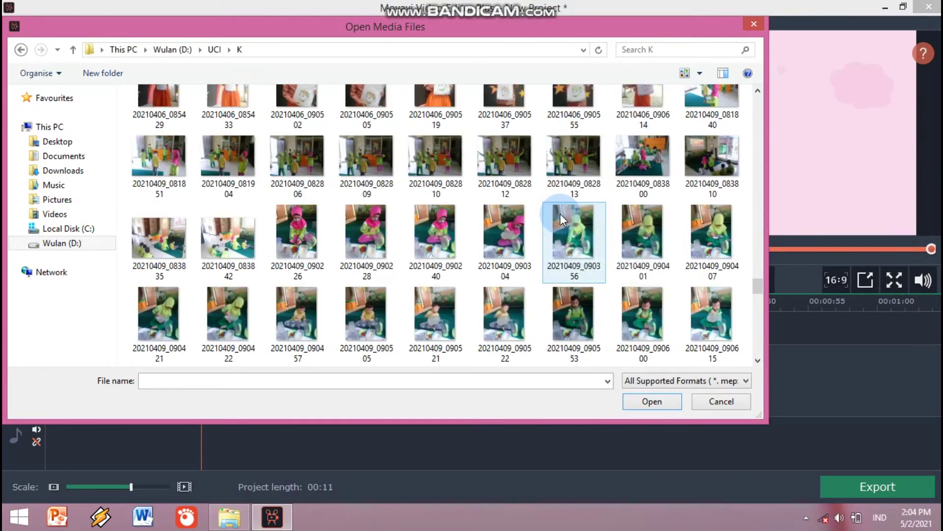
{"action": "scroll", "coordinate": [560, 213], "scroll_direction": "up", "scroll_amount": 10}
{"action": "scroll", "coordinate": [560, 214], "scroll_direction": "up", "scroll_amount": 5}
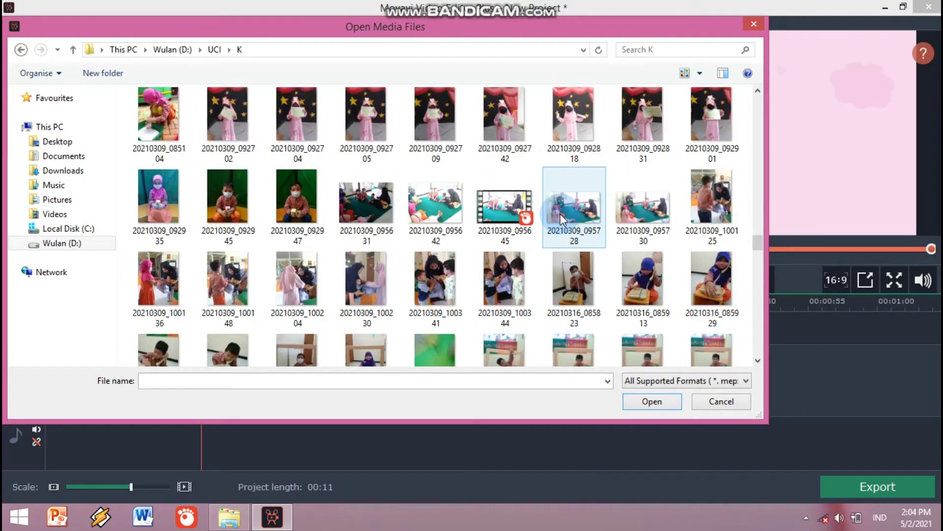
{"action": "scroll", "coordinate": [560, 214], "scroll_direction": "up", "scroll_amount": 3}
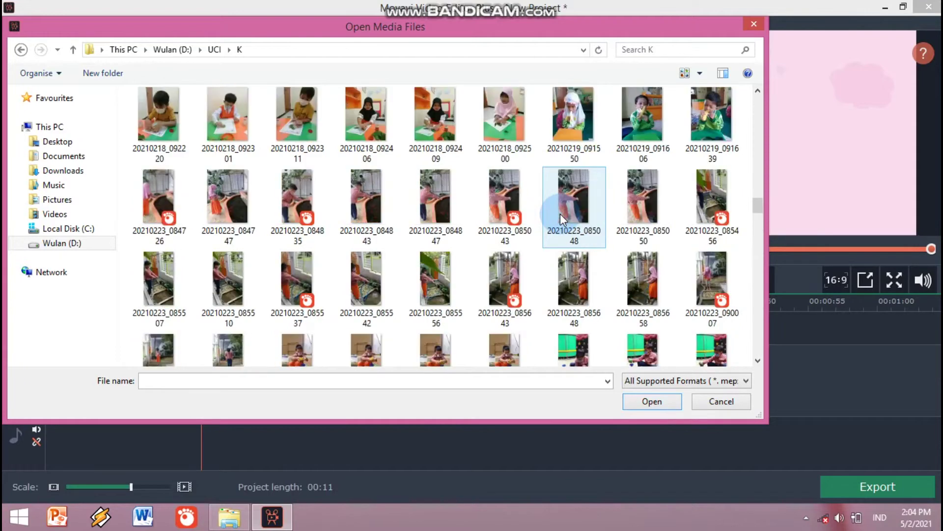
{"action": "left_click", "coordinate": [173, 201]}
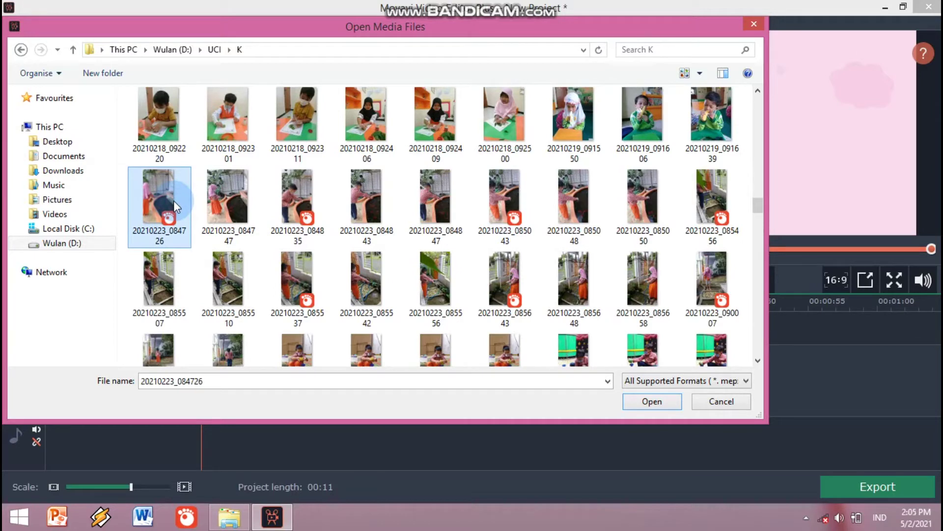
{"action": "left_click", "coordinate": [228, 207], "text": "ctrl"}
{"action": "left_click", "coordinate": [303, 197], "text": "ctrl"}
{"action": "left_click", "coordinate": [361, 196], "text": "ctrl"}
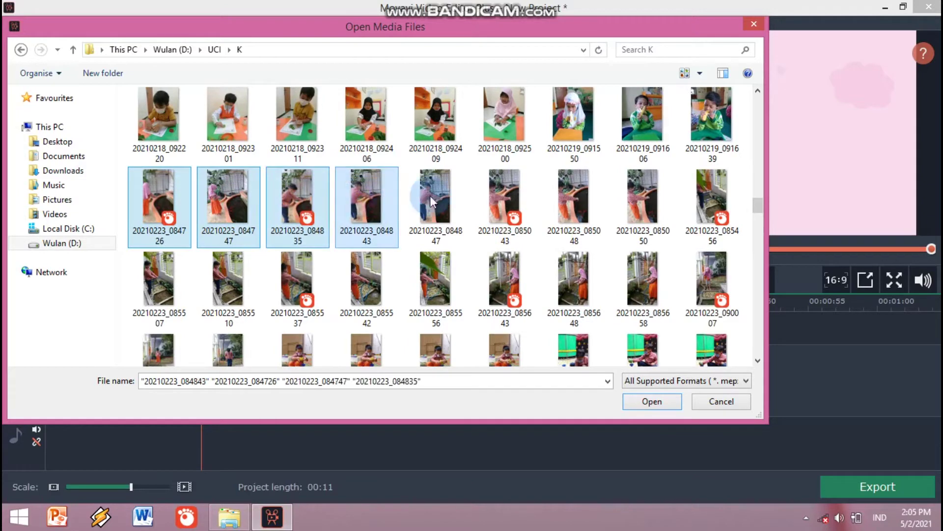
{"action": "left_click", "coordinate": [425, 195], "text": "ctrl"}
{"action": "left_click", "coordinate": [496, 196], "text": "ctrl"}
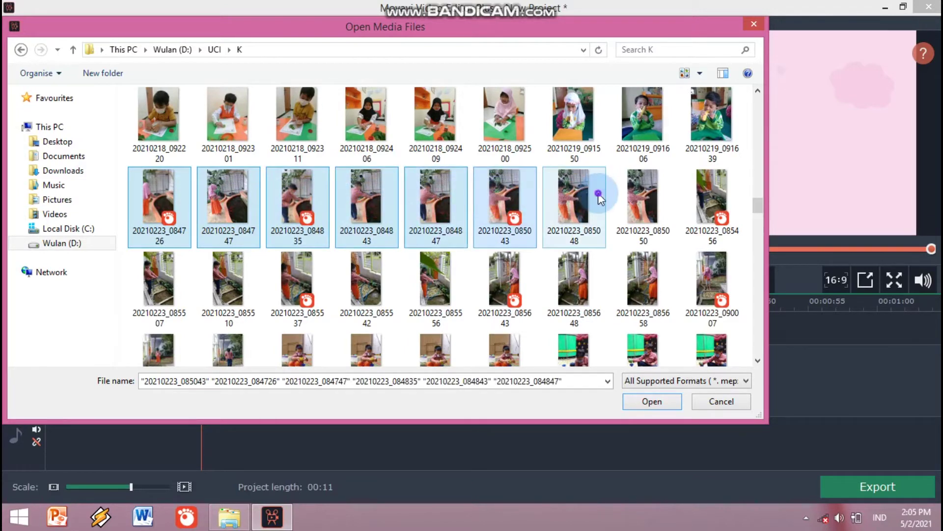
{"action": "left_click", "coordinate": [597, 193], "text": "ctrl"}
{"action": "left_click", "coordinate": [661, 194], "text": "ctrl"}
{"action": "left_click", "coordinate": [729, 195], "text": "ctrl"}
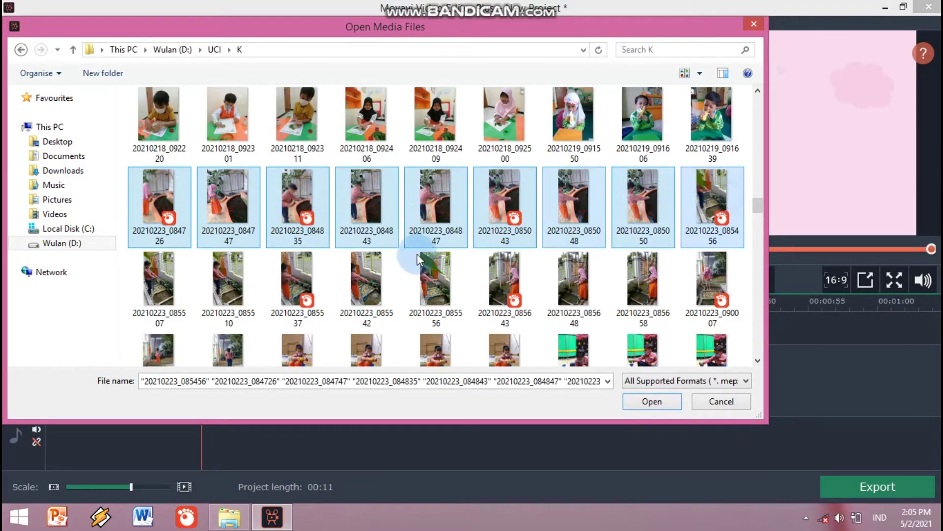
{"action": "left_click", "coordinate": [154, 284], "text": "ctrl"}
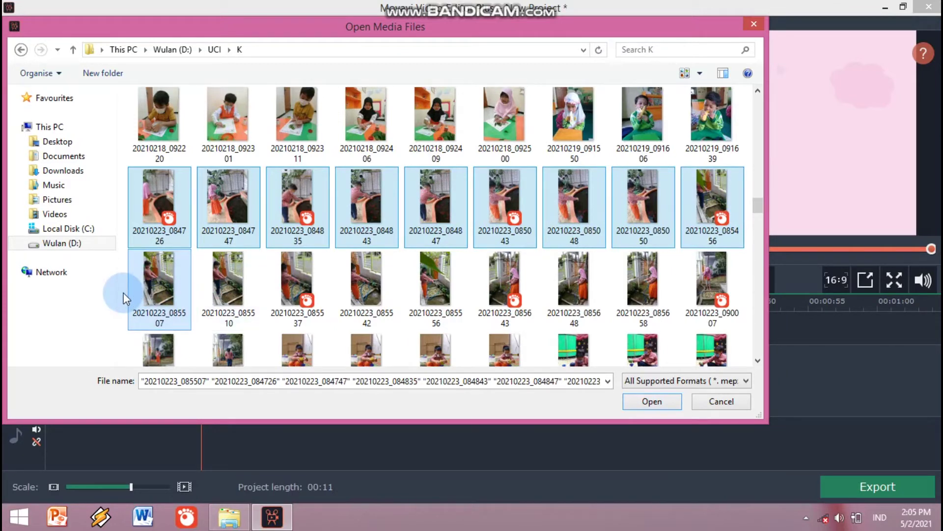
{"action": "left_click", "coordinate": [227, 287], "text": "ctrl"}
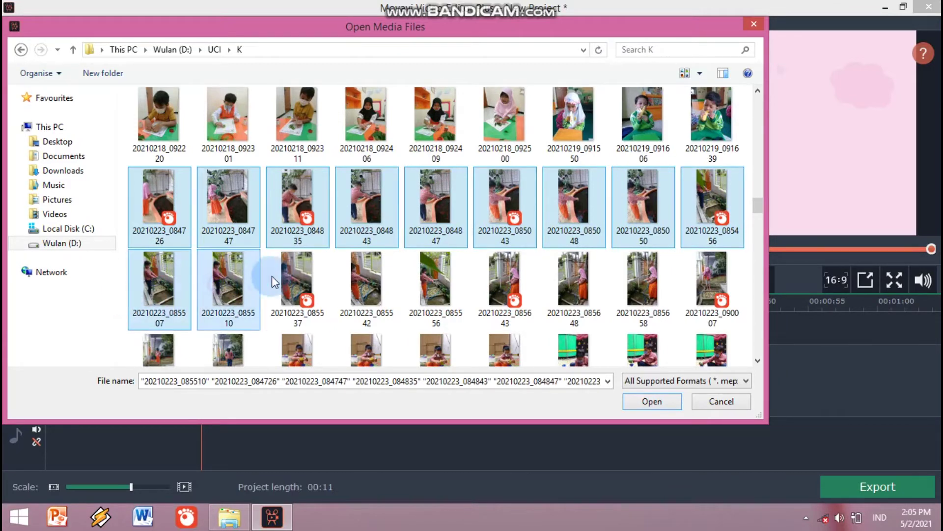
{"action": "left_click", "coordinate": [287, 270], "text": "ctrl"}
{"action": "left_click", "coordinate": [351, 271], "text": "ctrl"}
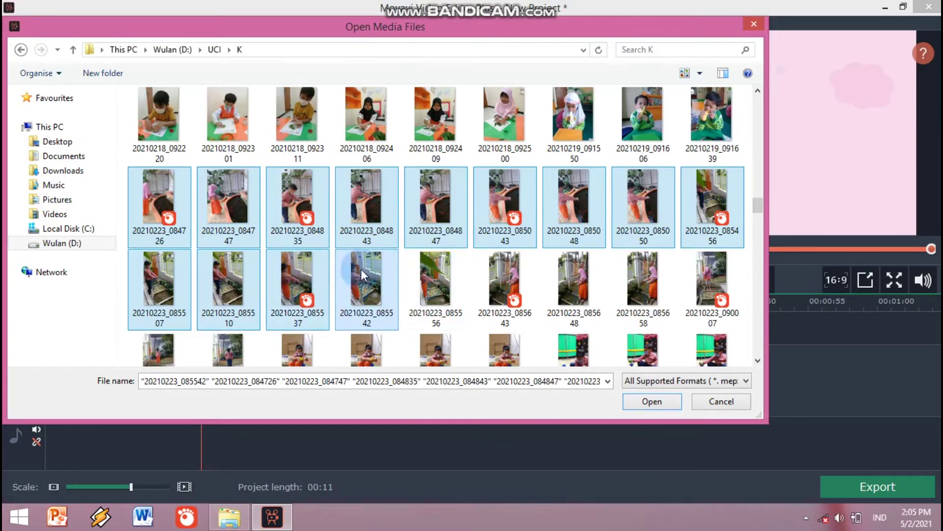
Step: Import 20210223_084726 and 20210223_084747 from the K folder onto the timeline after the intro and deselect the clips
{"action": "left_click", "coordinate": [160, 204]}
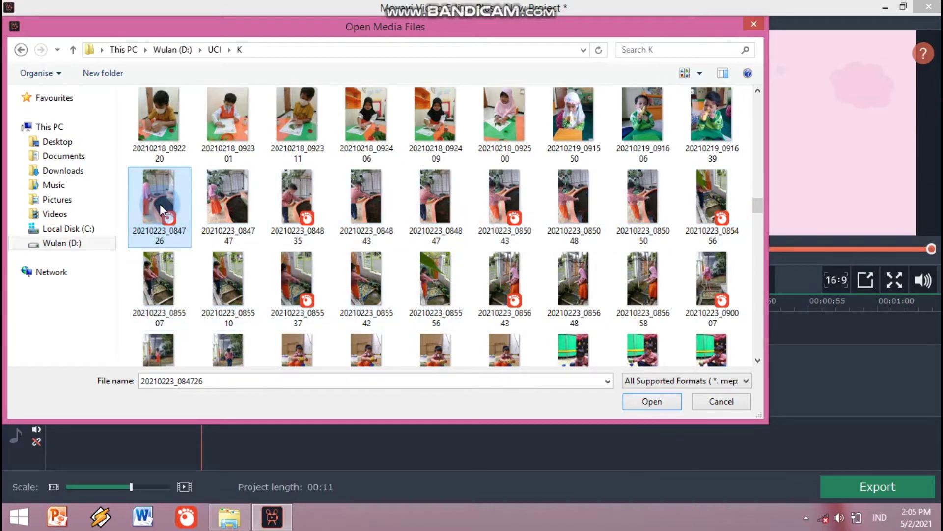
{"action": "left_click", "coordinate": [234, 205], "text": "ctrl"}
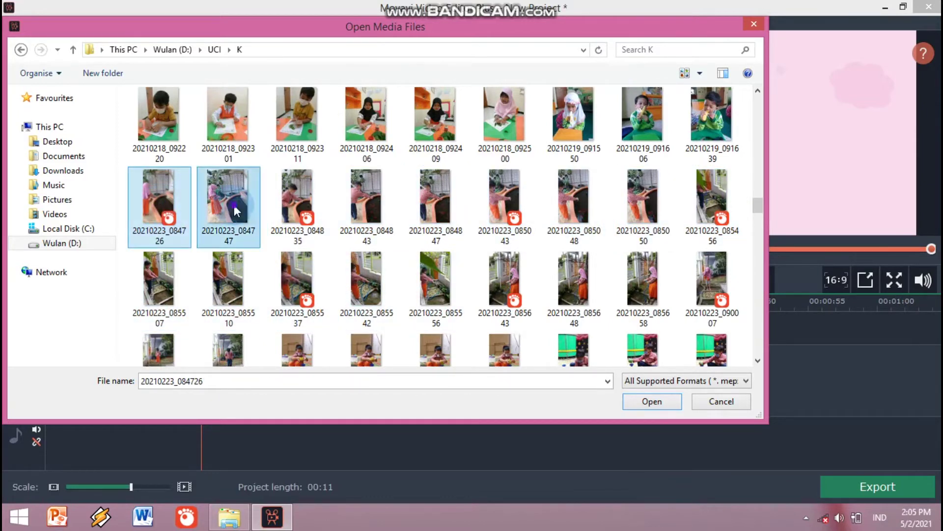
{"action": "left_click", "coordinate": [669, 400]}
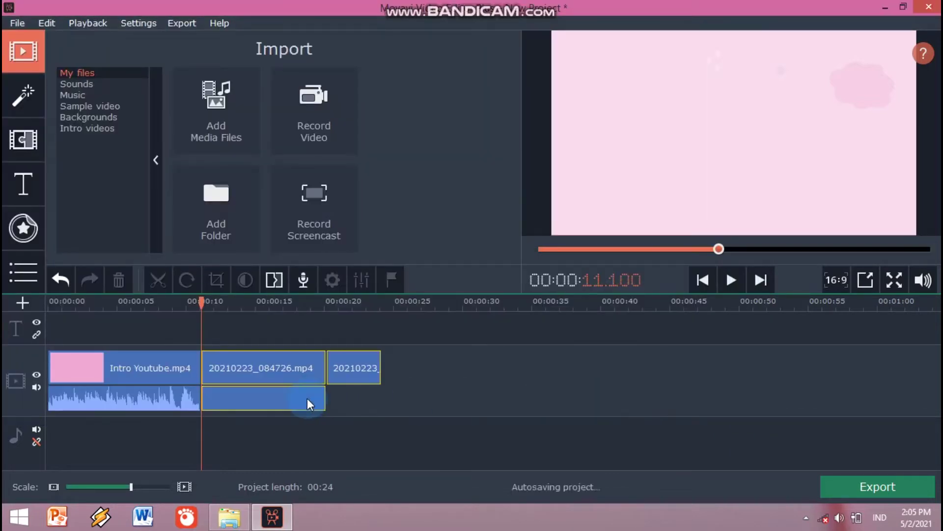
{"action": "left_click", "coordinate": [406, 377]}
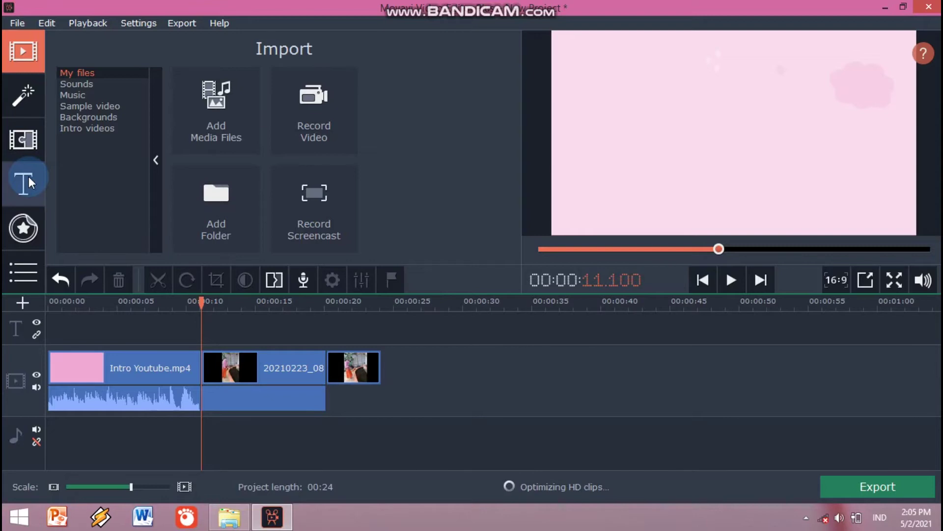
Step: Add the Matrix - med blocks transition between the intro and first activity clip, and Matrix - small blocks between the two activity clips
{"action": "left_click", "coordinate": [26, 139]}
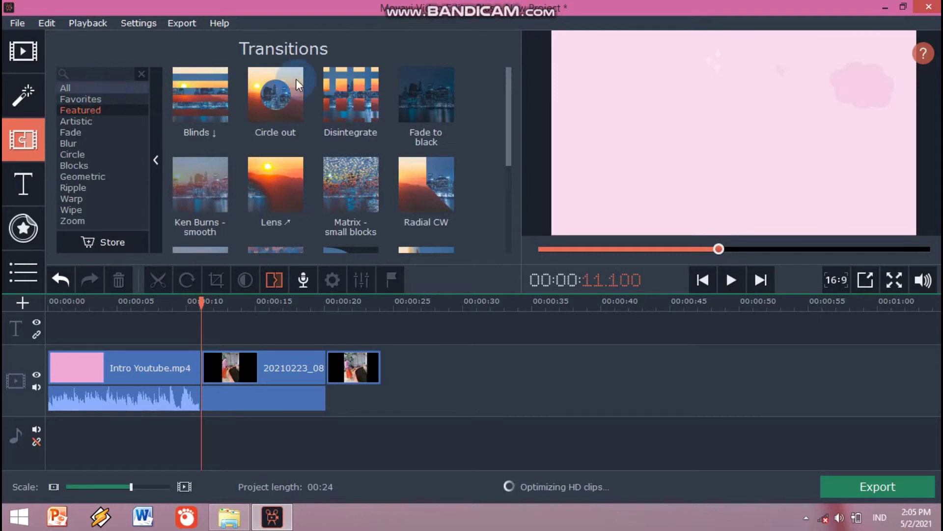
{"action": "scroll", "coordinate": [311, 79], "scroll_direction": "down", "scroll_amount": 6}
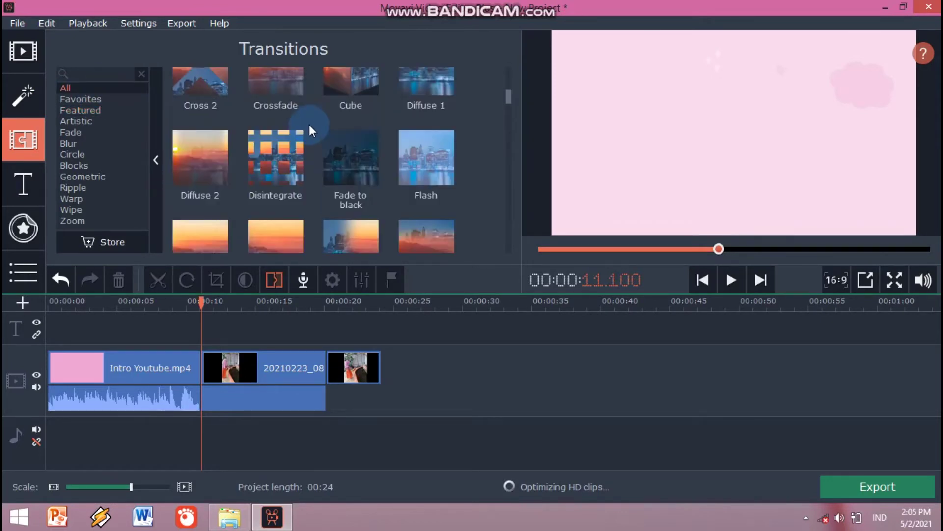
{"action": "scroll", "coordinate": [308, 131], "scroll_direction": "down", "scroll_amount": 8}
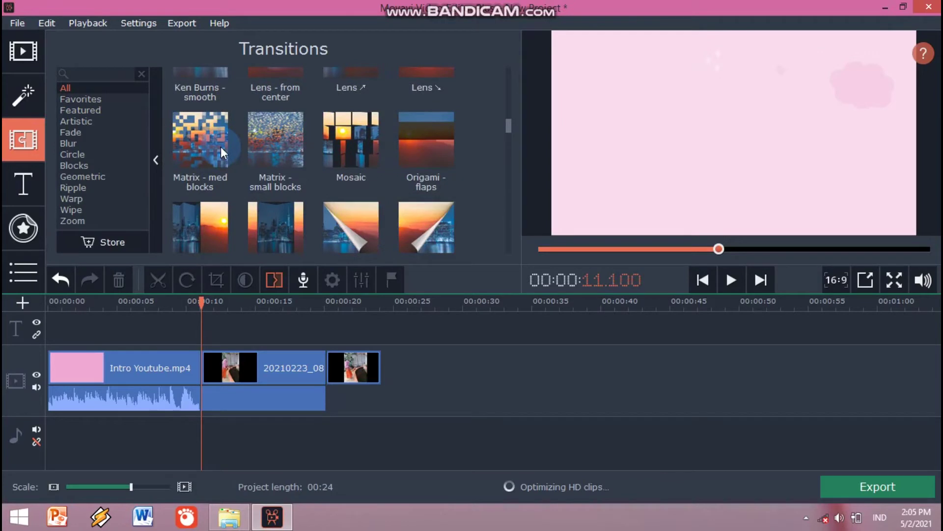
{"action": "left_click_drag", "start_coordinate": [220, 147], "coordinate": [184, 344]}
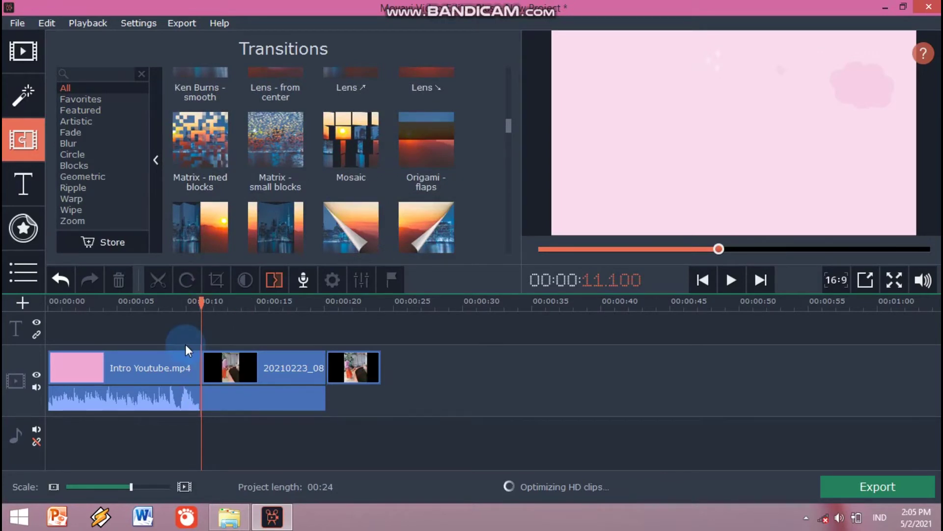
{"action": "mouse_move", "coordinate": [292, 137]}
{"action": "left_mouse_down"}
{"action": "mouse_move", "coordinate": [322, 270]}
{"action": "mouse_move", "coordinate": [319, 334]}
{"action": "left_mouse_up"}
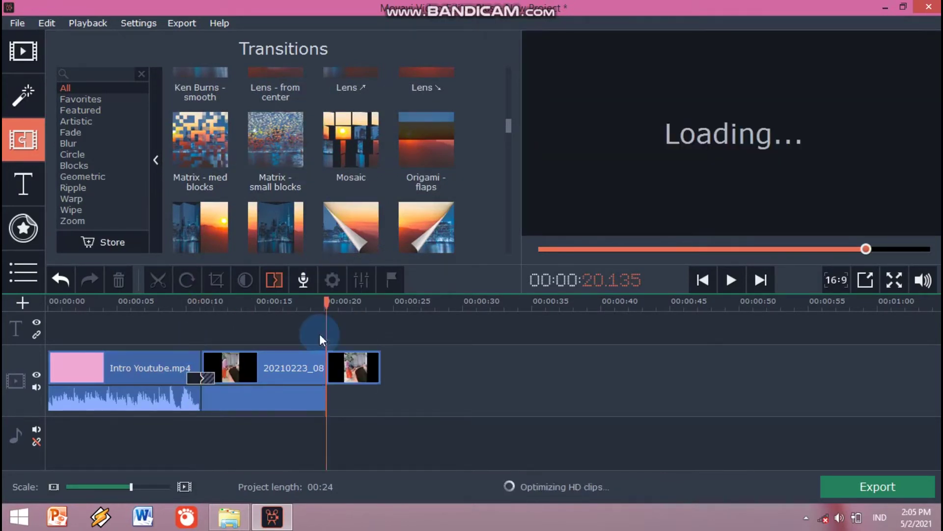
Step: Add the Ribbon 1 title at the start of the first activity clip and extend it to that clip's end
{"action": "left_click", "coordinate": [15, 185]}
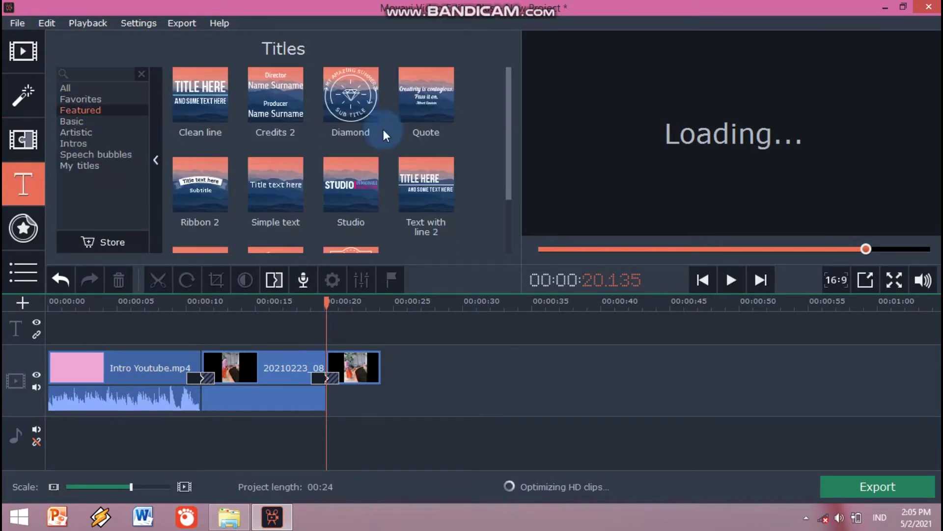
{"action": "left_click", "coordinate": [113, 90]}
{"action": "scroll", "coordinate": [320, 106], "scroll_direction": "down", "scroll_amount": 3}
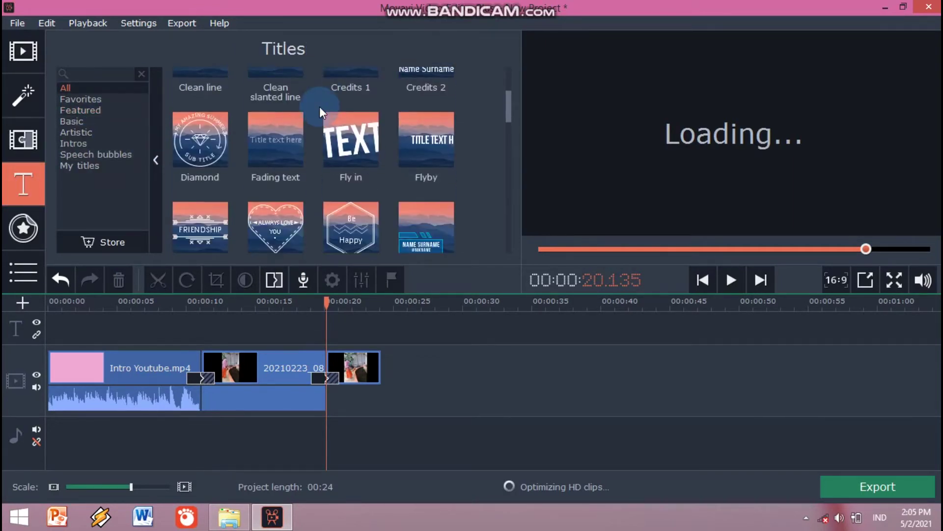
{"action": "scroll", "coordinate": [320, 109], "scroll_direction": "down", "scroll_amount": 6}
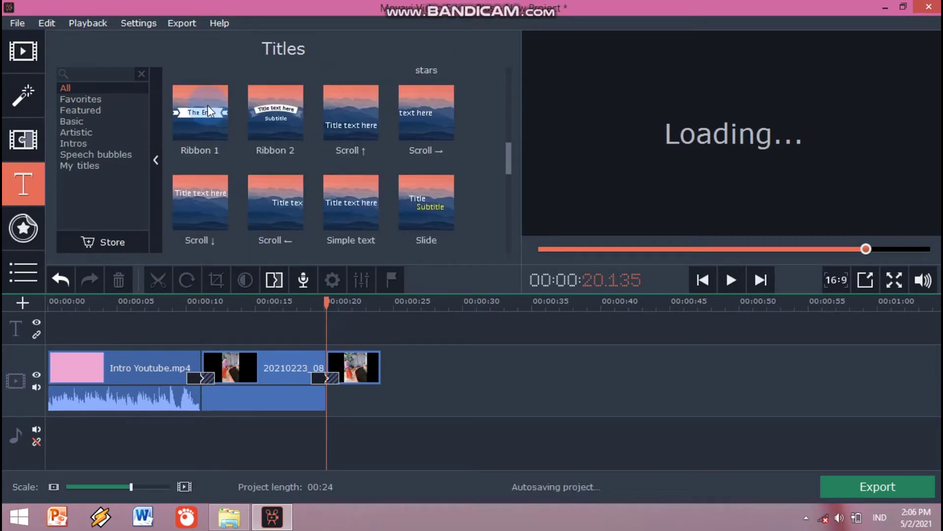
{"action": "left_click_drag", "start_coordinate": [207, 105], "coordinate": [205, 304]}
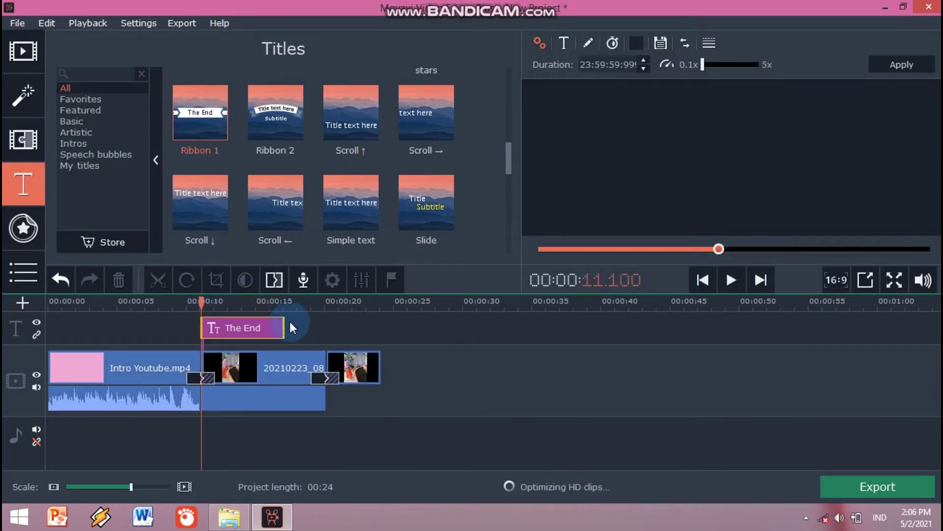
{"action": "left_click_drag", "start_coordinate": [283, 324], "coordinate": [325, 325]}
Step: Replace the ribbon title's text with "Memberi makan Ikan"
{"action": "double_click", "coordinate": [228, 325]}
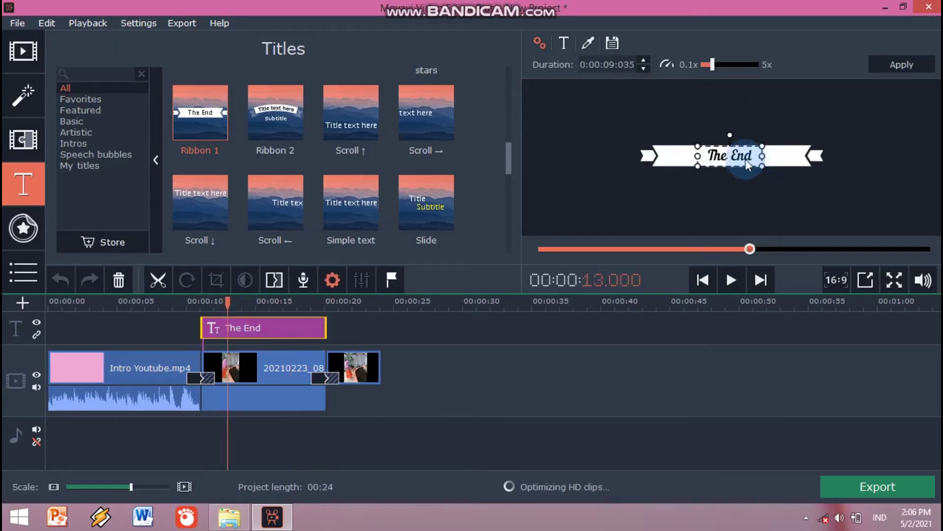
{"action": "double_click", "coordinate": [744, 155]}
{"action": "key", "text": "BackSpace"}
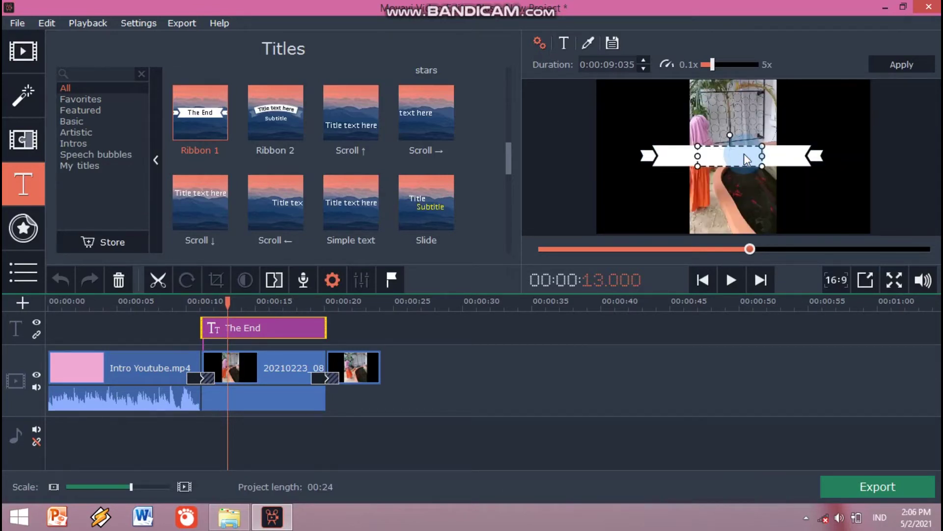
{"action": "type", "text": "Memberi mau"}
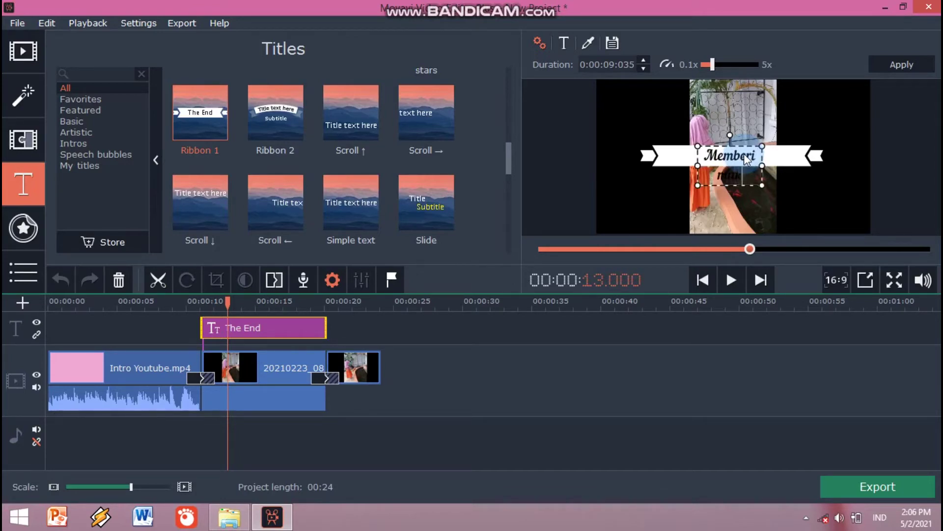
{"action": "type", "text": "kan Ikan"}
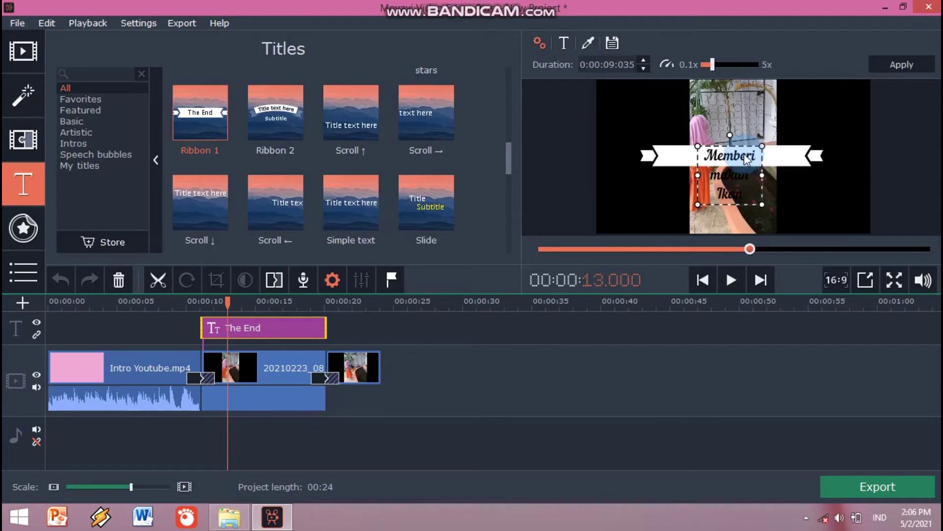
{"action": "left_click", "coordinate": [673, 177]}
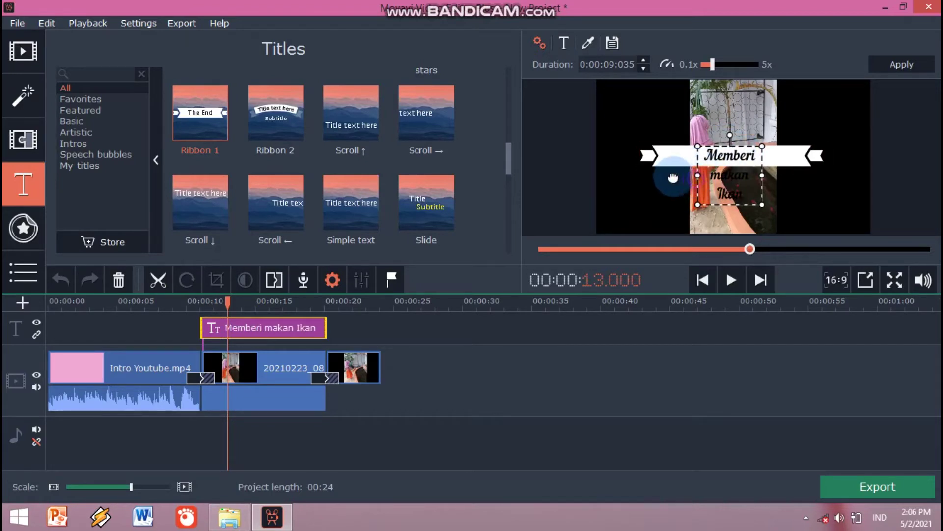
Step: Widen the title's text box so the text fits on one line, and move the text and ribbon to the bottom of the frame
{"action": "left_click_drag", "start_coordinate": [697, 175], "coordinate": [660, 165]}
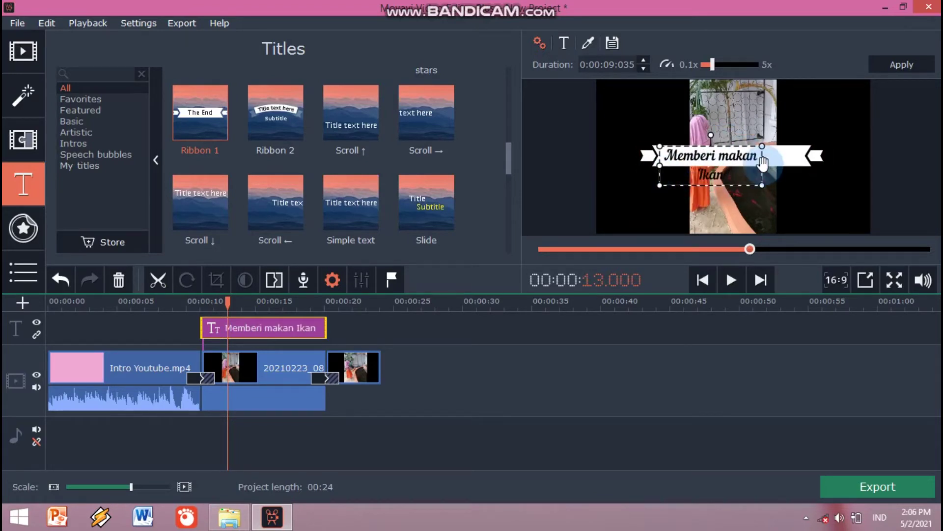
{"action": "left_click_drag", "start_coordinate": [762, 164], "coordinate": [775, 202]}
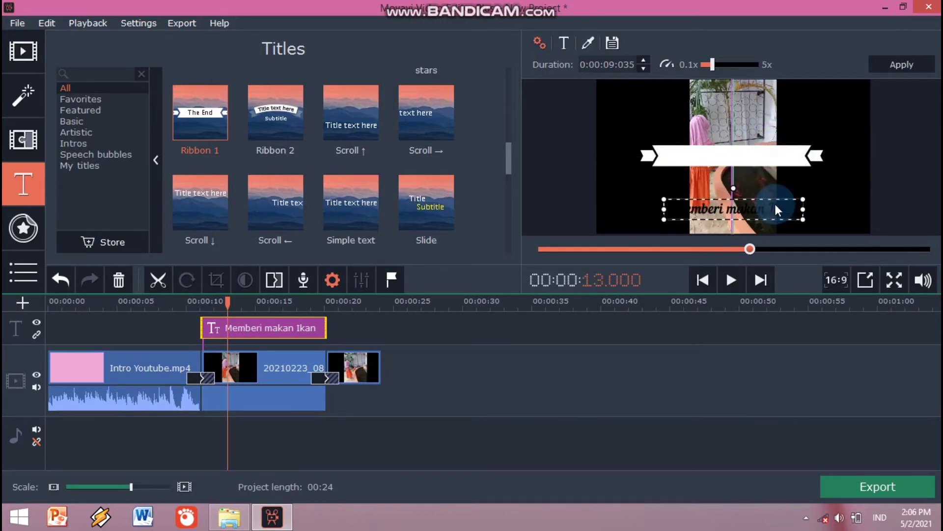
{"action": "left_click_drag", "start_coordinate": [753, 151], "coordinate": [760, 216]}
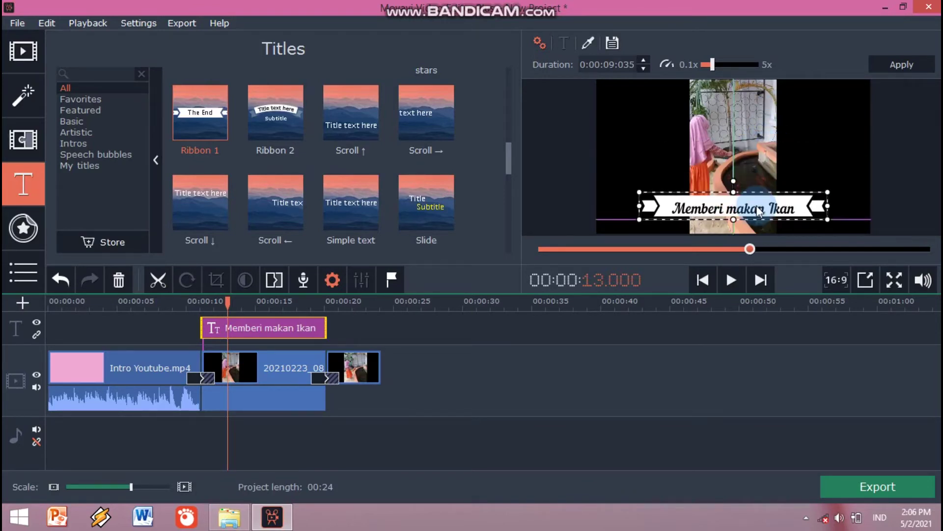
{"action": "left_click", "coordinate": [760, 223]}
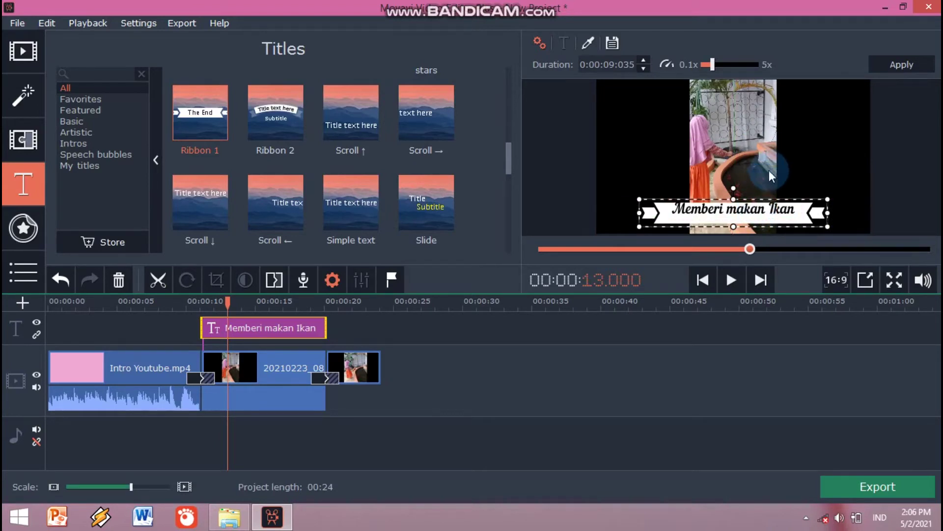